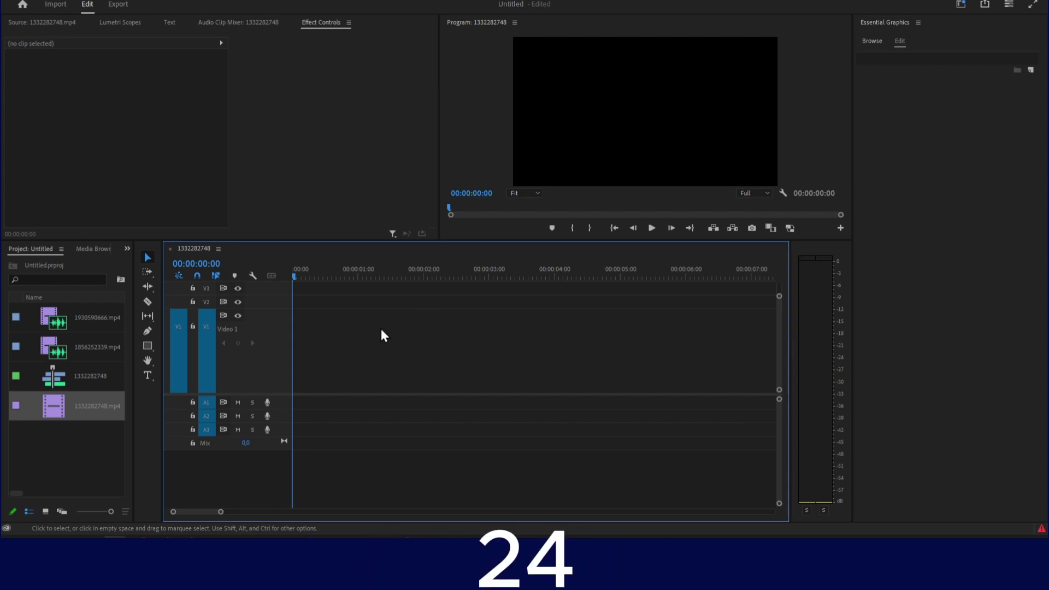
Step: Select the breakdancing clip 1332282748.mp4 in the project media
{"action": "left_click", "coordinate": [105, 405]}
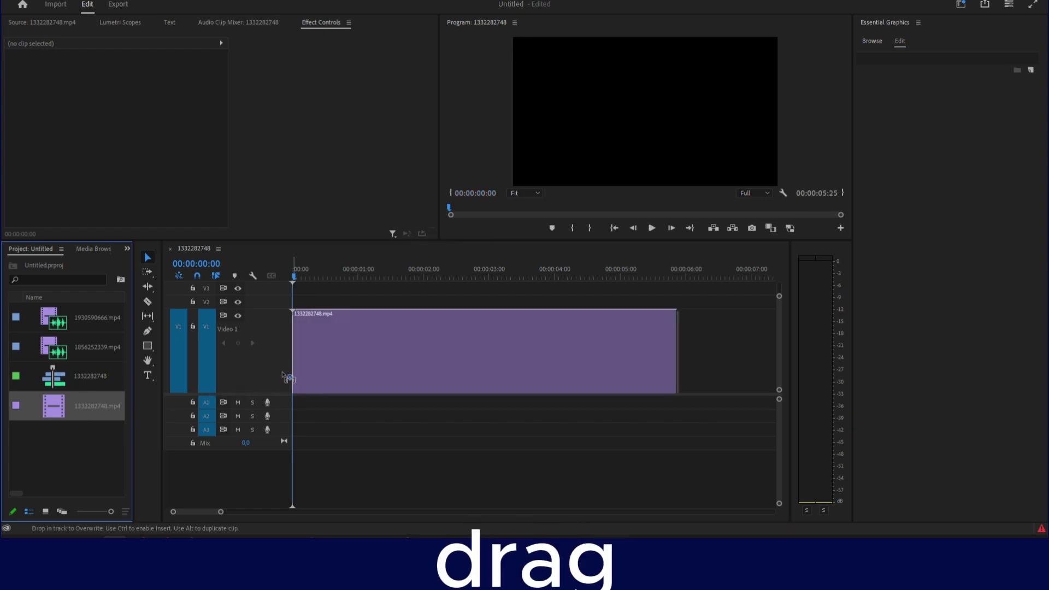
Step: Drop the clip at the timeline start and scrub to the handstand pose at 00:00:03:05
{"action": "left_click_drag", "start_coordinate": [112, 407], "coordinate": [299, 327]}
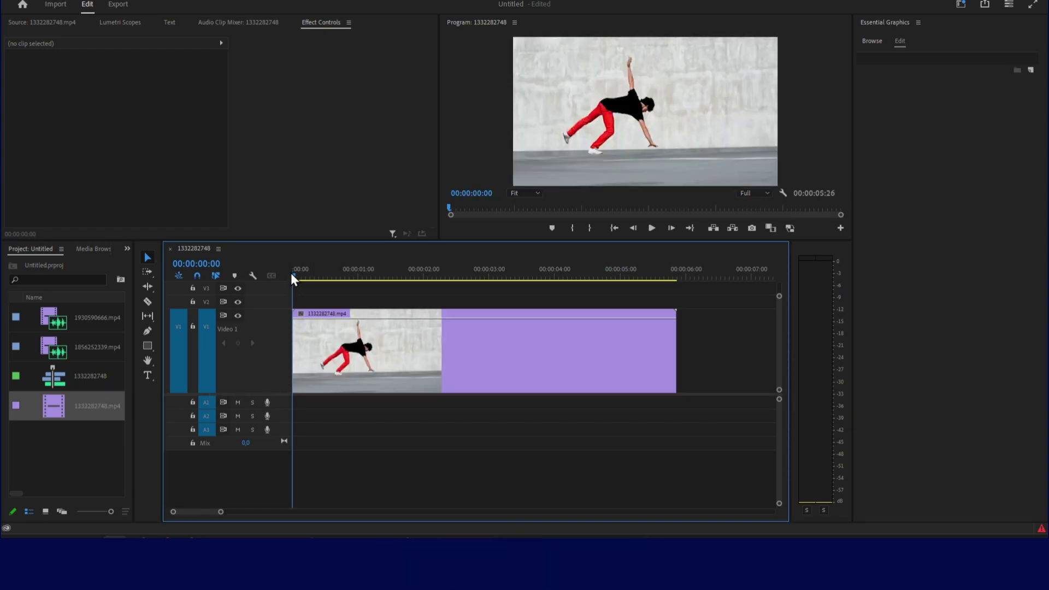
{"action": "mouse_move", "coordinate": [299, 274]}
{"action": "left_mouse_down"}
{"action": "mouse_move", "coordinate": [487, 307]}
{"action": "mouse_move", "coordinate": [536, 299]}
{"action": "mouse_move", "coordinate": [499, 299]}
{"action": "left_mouse_up"}
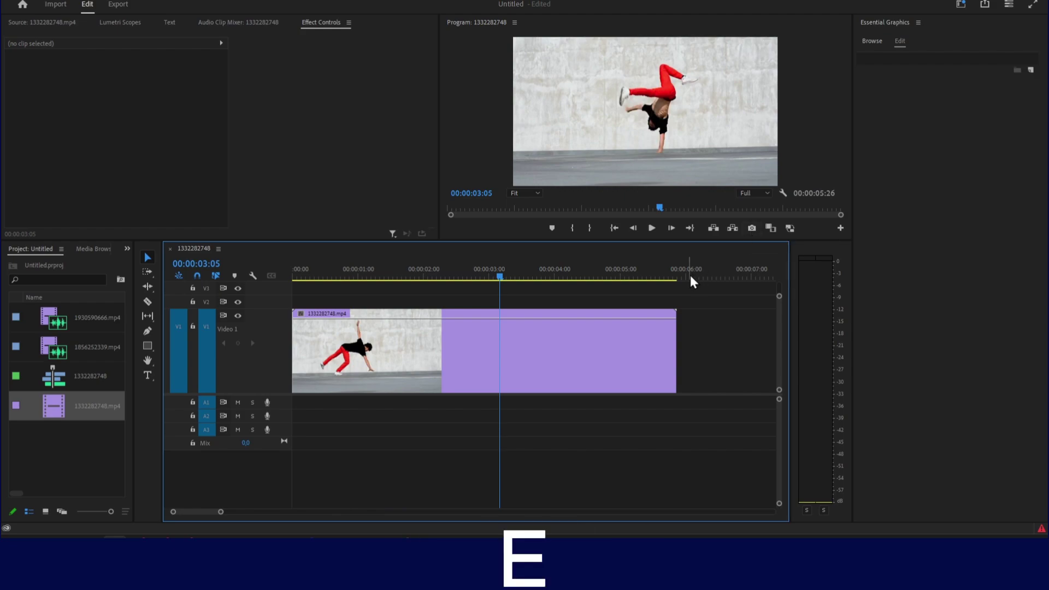
Step: Export the frame at 00:00:03:05 as a JPEG still imported into the project
{"action": "key", "text": "ctrl+shift+e"}
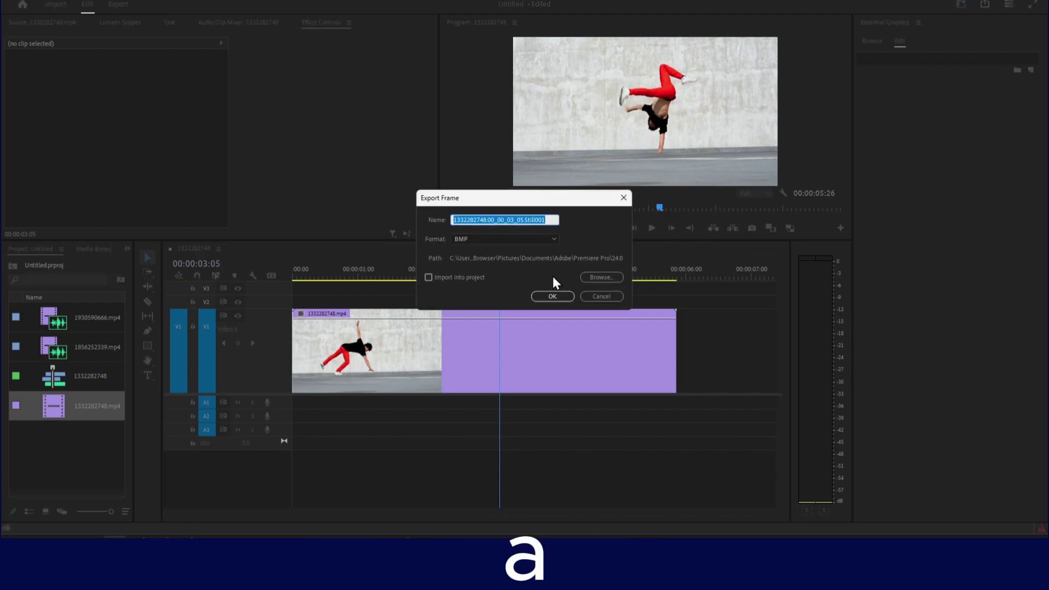
{"action": "left_click", "coordinate": [506, 240]}
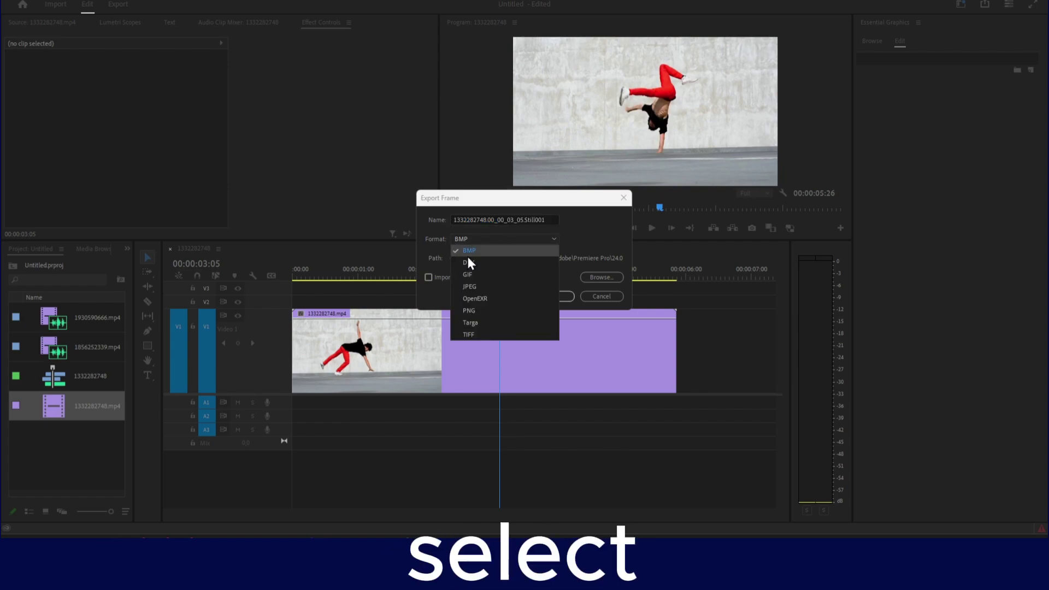
{"action": "left_click", "coordinate": [480, 286]}
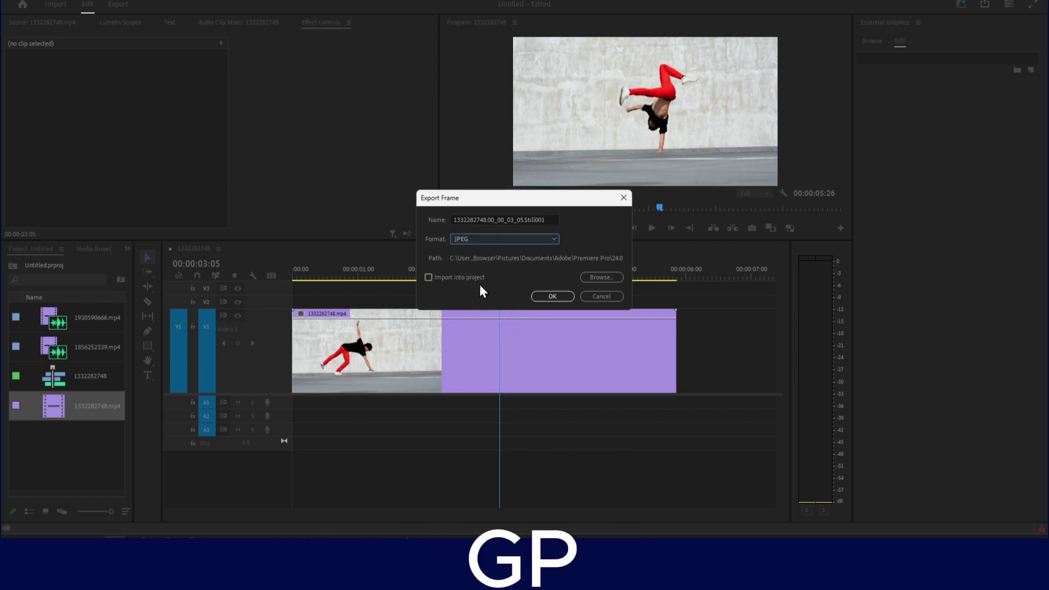
{"action": "left_click", "coordinate": [428, 277]}
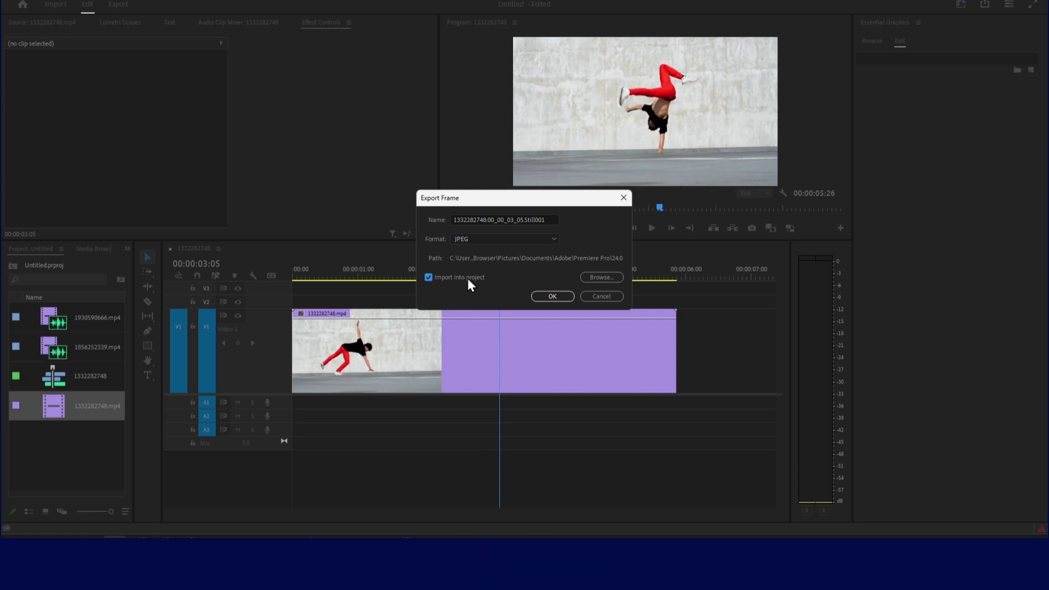
{"action": "left_click", "coordinate": [546, 296]}
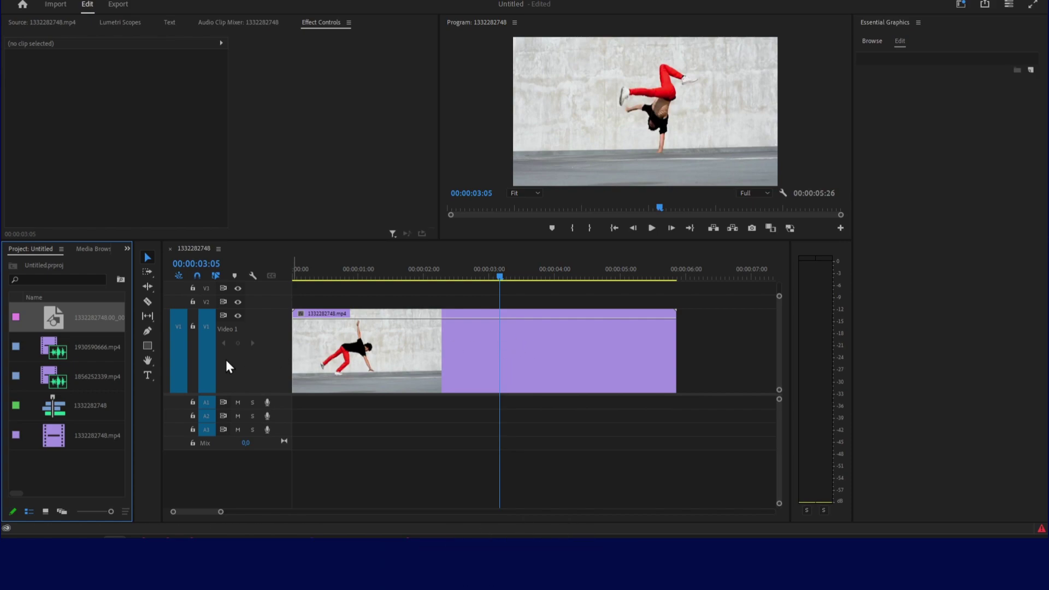
Step: Razor-cut the dance clip on V1 at the 00:00:03:05 playhead, then arm track-select-forward
{"action": "left_click", "coordinate": [500, 278]}
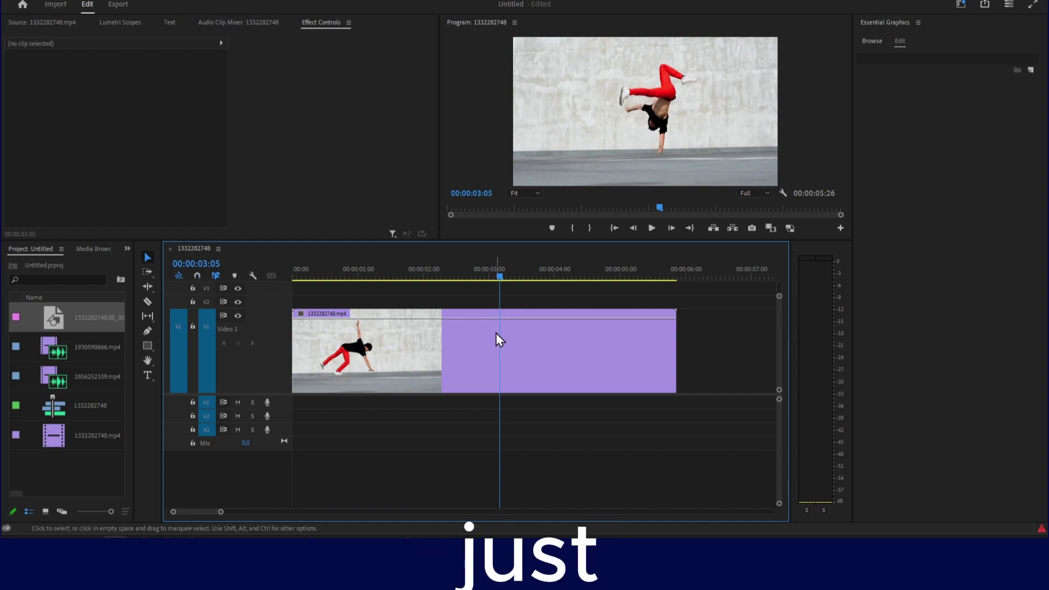
{"action": "left_click", "coordinate": [147, 330]}
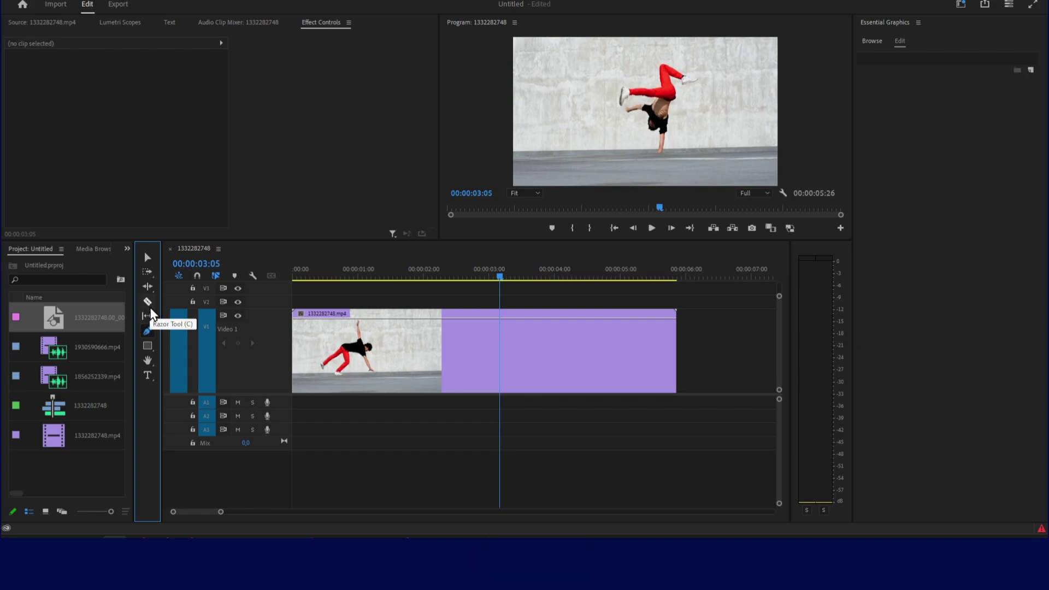
{"action": "key", "text": "c"}
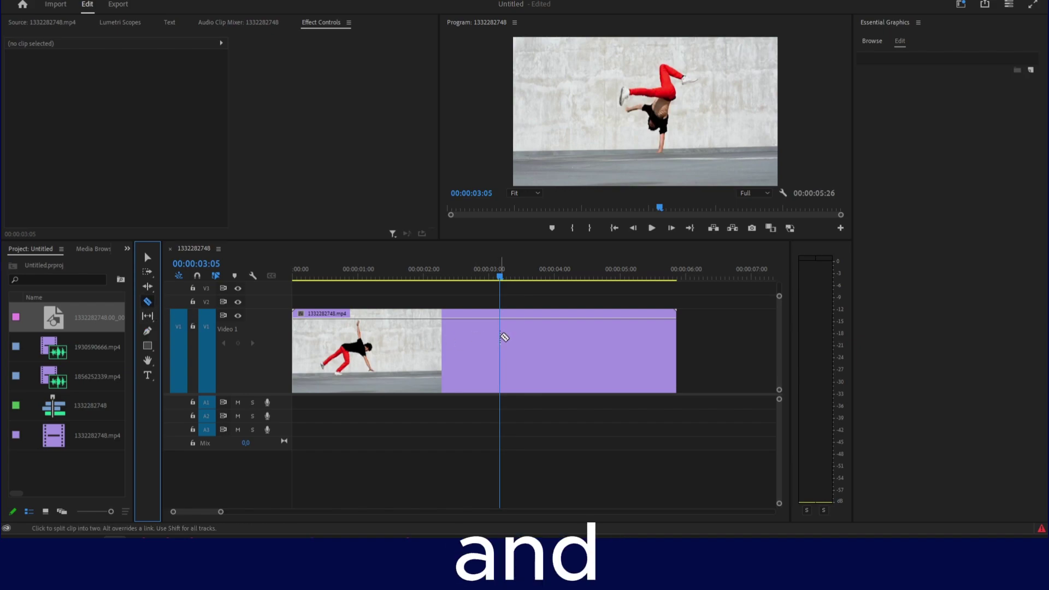
{"action": "left_click", "coordinate": [504, 337]}
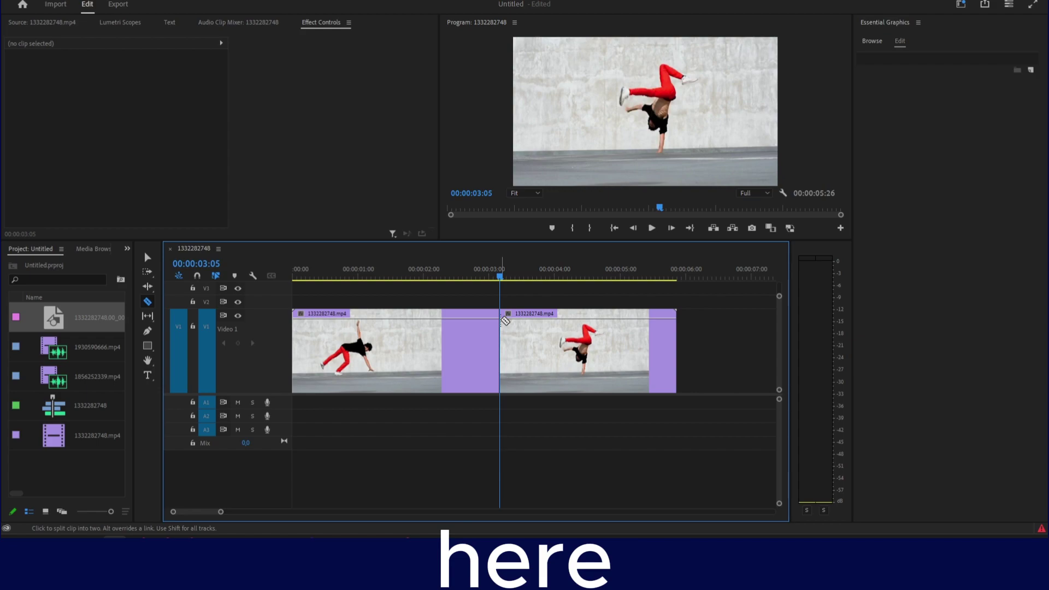
{"action": "key", "text": "a"}
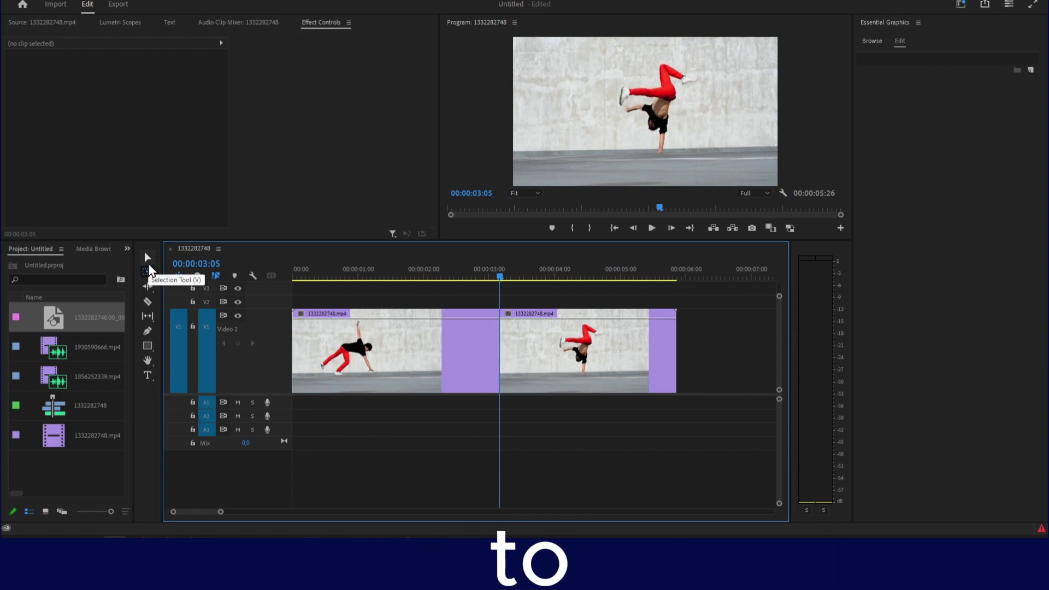
Step: Open a gap after the cut and place the exported handstand still on V1 between the halves
{"action": "left_click", "coordinate": [146, 257]}
{"action": "left_click_drag", "start_coordinate": [553, 350], "coordinate": [656, 353]}
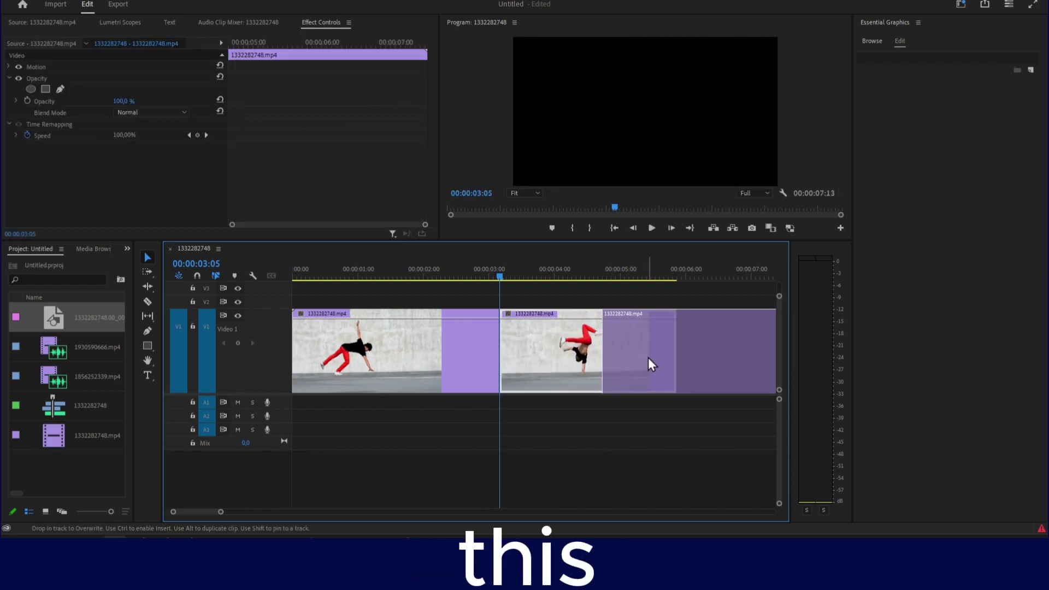
{"action": "mouse_move", "coordinate": [102, 321]}
{"action": "left_mouse_down"}
{"action": "mouse_move", "coordinate": [522, 319]}
{"action": "mouse_move", "coordinate": [521, 309]}
{"action": "left_mouse_up"}
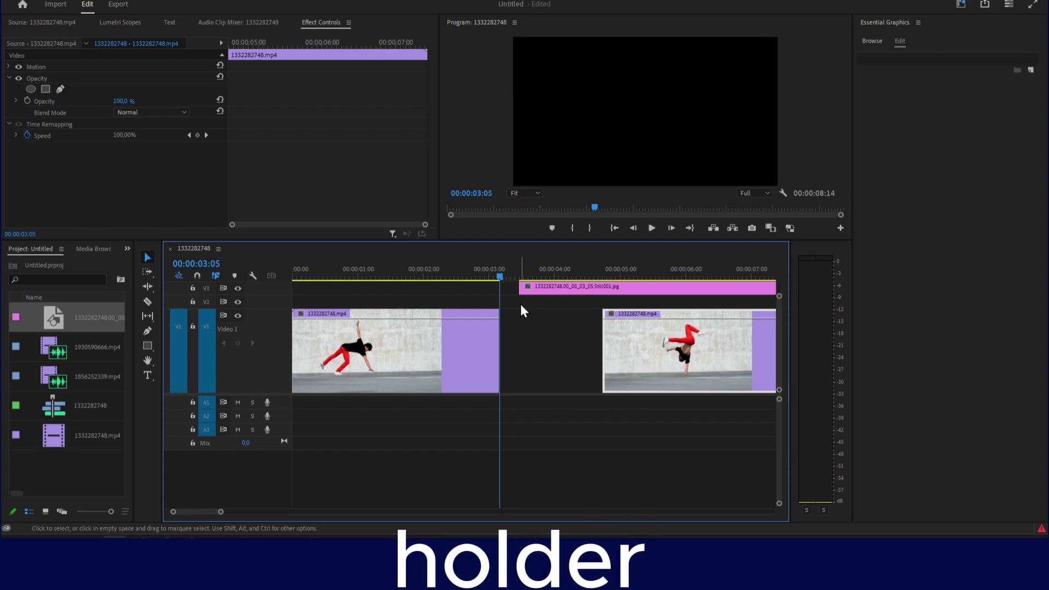
{"action": "scroll", "coordinate": [522, 312], "scroll_direction": "down", "scroll_amount": 2, "text": "alt"}
{"action": "scroll", "coordinate": [523, 314], "scroll_direction": "down", "scroll_amount": 2, "text": "alt"}
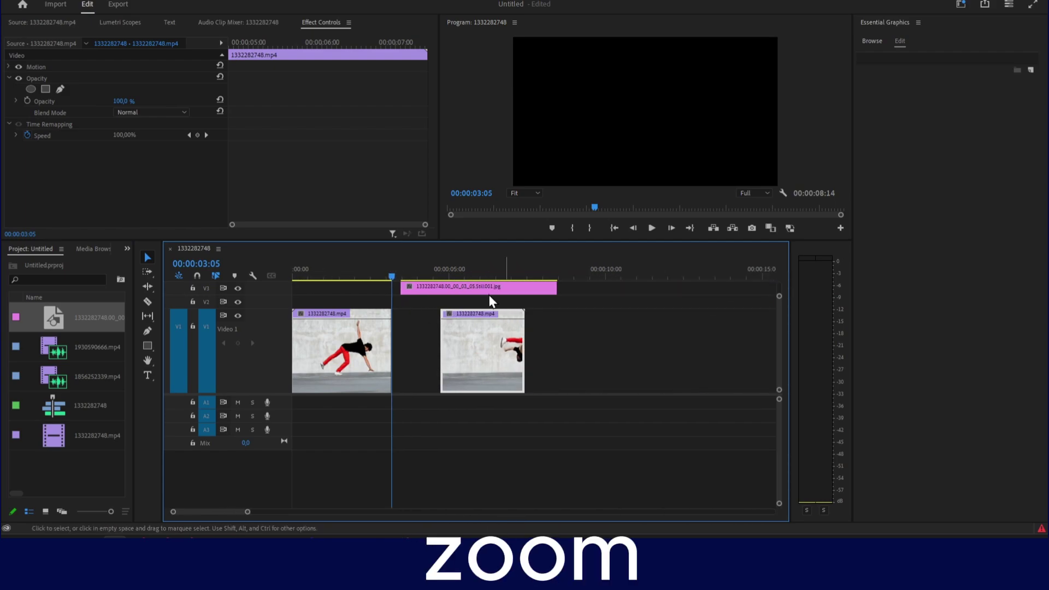
{"action": "mouse_move", "coordinate": [487, 288]}
{"action": "left_mouse_down"}
{"action": "mouse_move", "coordinate": [623, 320]}
{"action": "mouse_move", "coordinate": [661, 345]}
{"action": "left_mouse_up"}
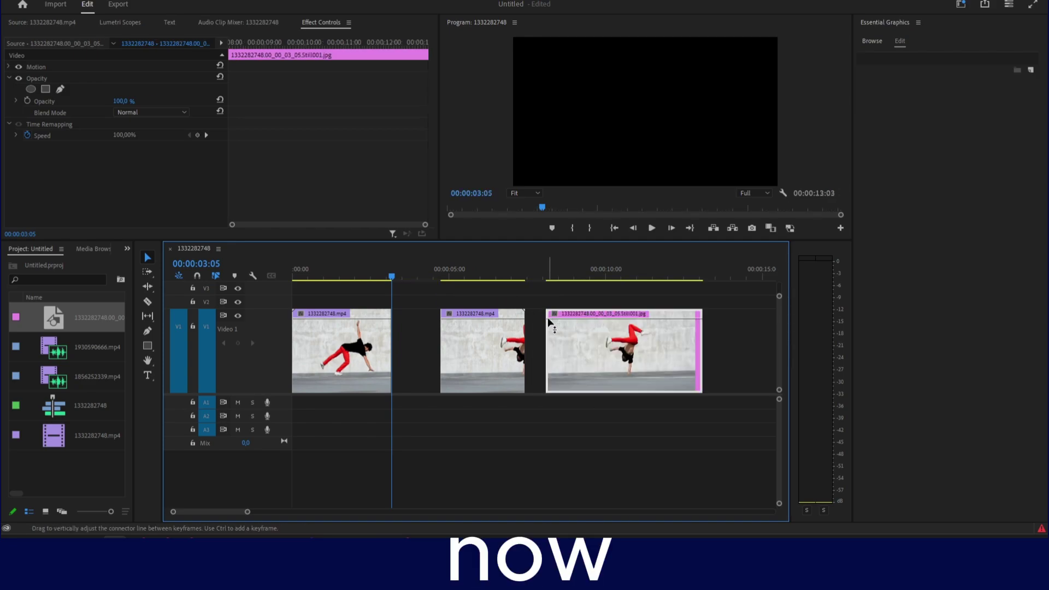
{"action": "mouse_move", "coordinate": [547, 336]}
{"action": "left_mouse_down"}
{"action": "mouse_move", "coordinate": [681, 337]}
{"action": "mouse_move", "coordinate": [406, 315]}
{"action": "mouse_move", "coordinate": [439, 324]}
{"action": "left_mouse_up"}
Step: Stretch the still to fill the gap and play the sequence back to preview the freeze
{"action": "double_click", "coordinate": [408, 323]}
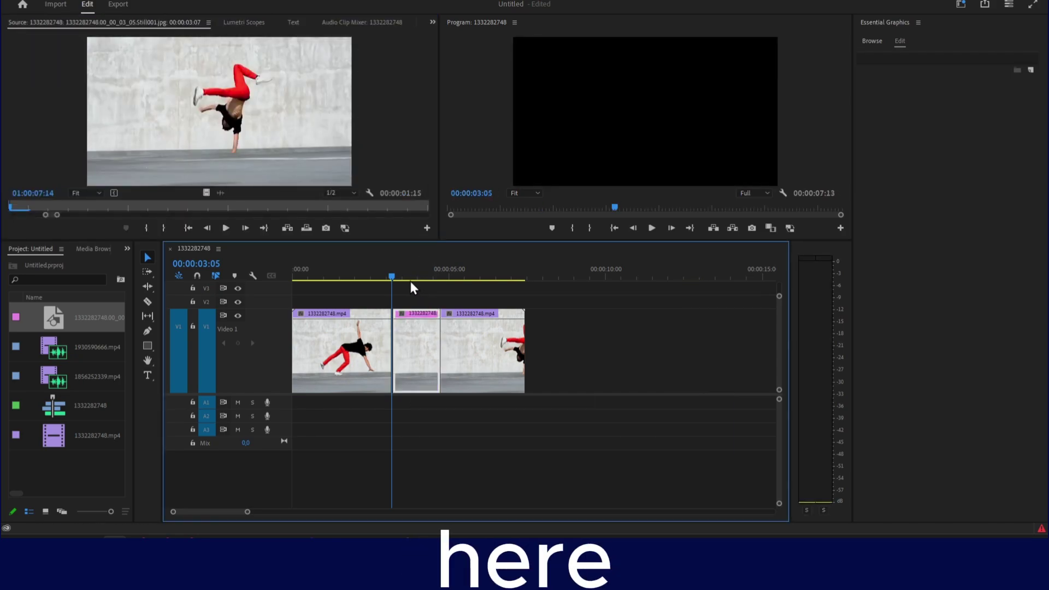
{"action": "left_click", "coordinate": [374, 279]}
{"action": "key", "text": "space"}
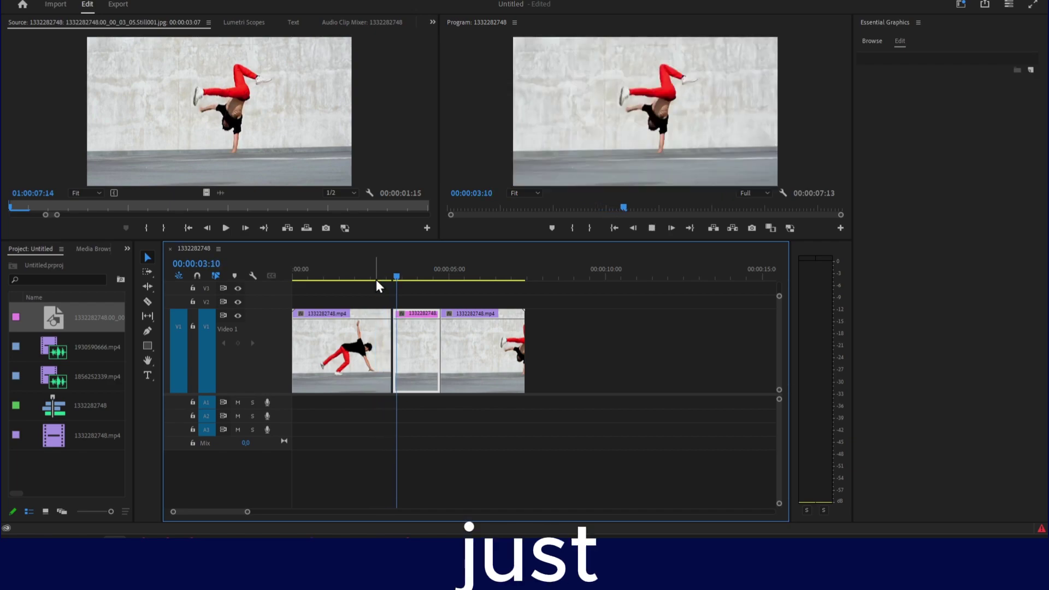
{"action": "left_click", "coordinate": [609, 169]}
{"action": "left_click_drag", "start_coordinate": [462, 279], "coordinate": [547, 277]}
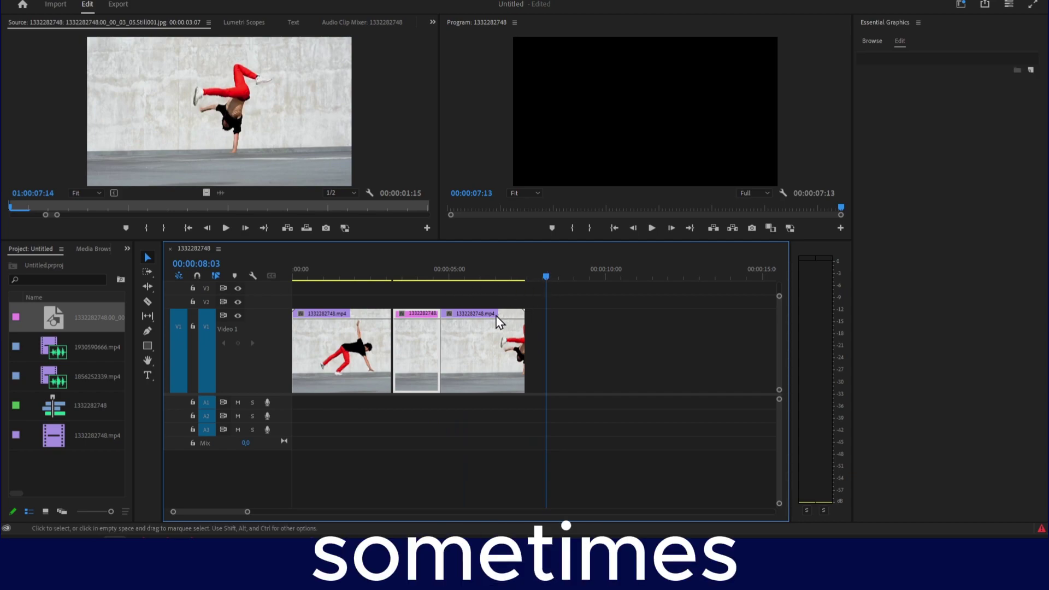
Step: Insert a Frame Hold Segment into the third dance clip at 00:00:06:00
{"action": "left_click", "coordinate": [482, 277]}
{"action": "left_click", "coordinate": [476, 337]}
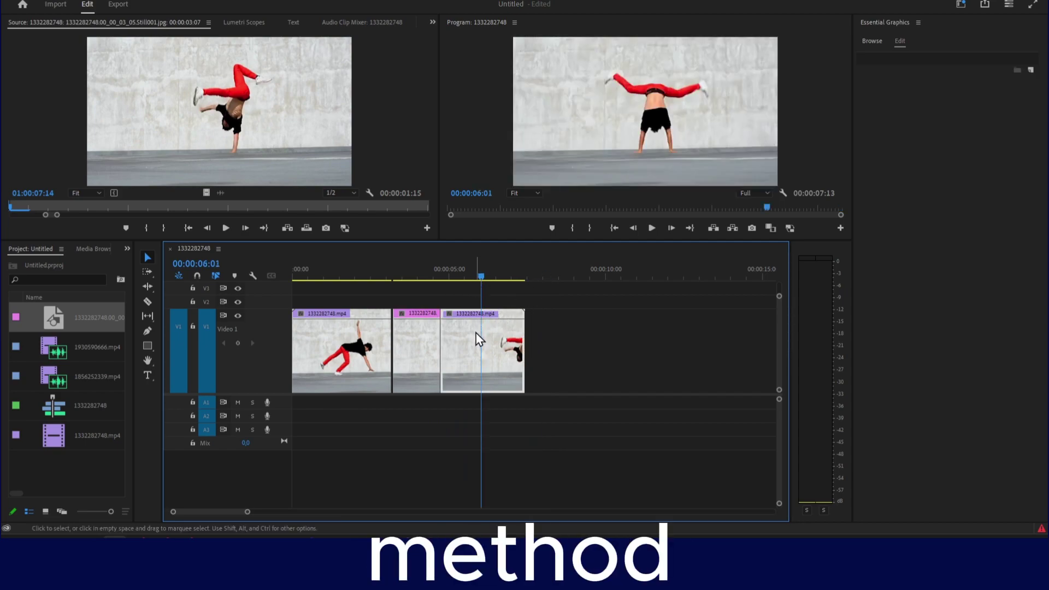
{"action": "left_click_drag", "start_coordinate": [482, 278], "coordinate": [480, 282]}
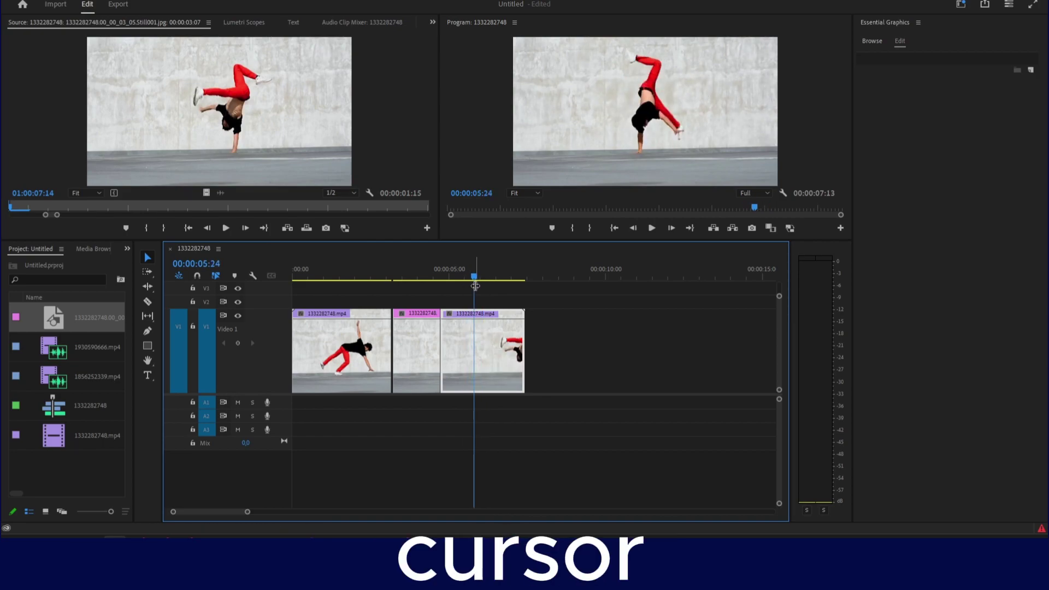
{"action": "right_click", "coordinate": [482, 334]}
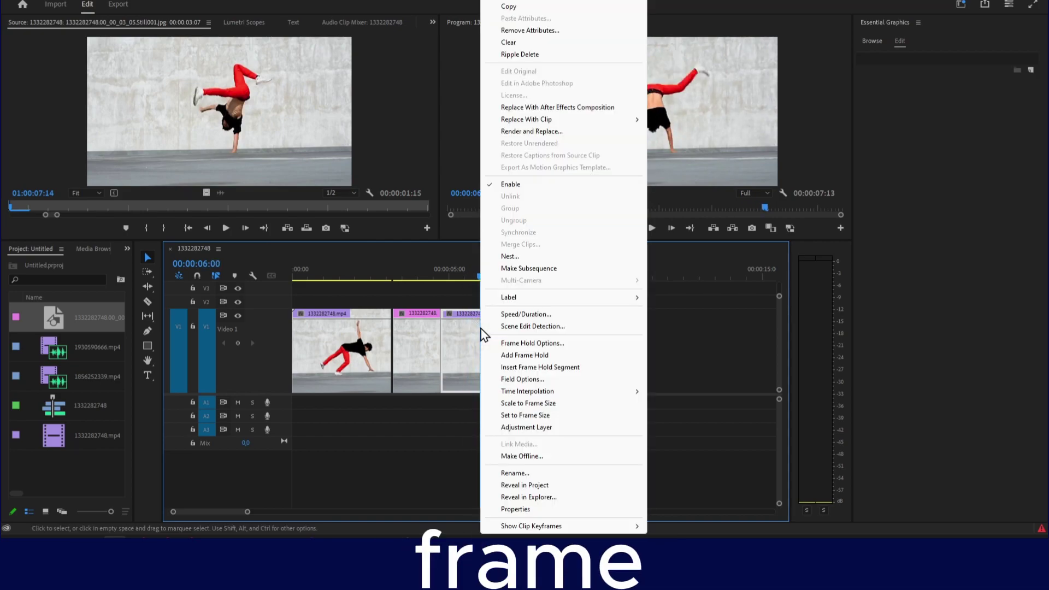
{"action": "left_click", "coordinate": [504, 368]}
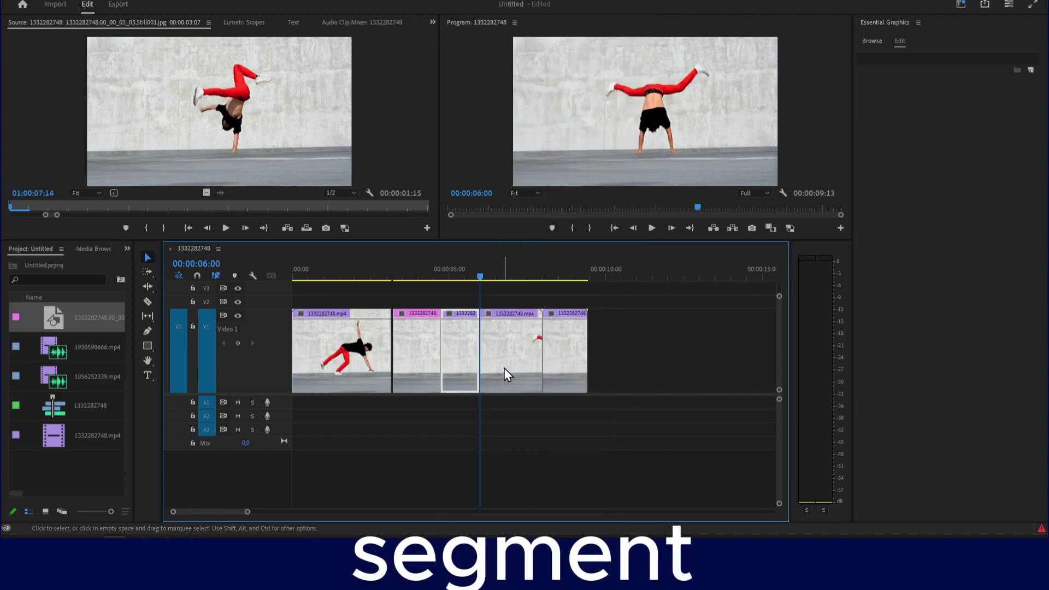
Step: Ripple-trim the new freeze segment down to under a second
{"action": "left_click", "coordinate": [502, 331]}
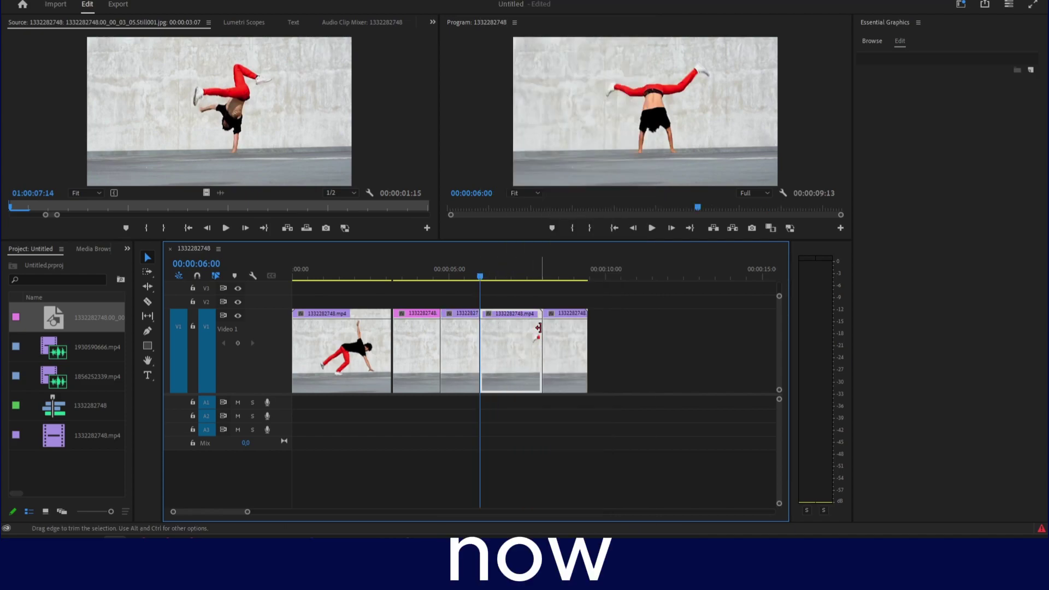
{"action": "mouse_move", "coordinate": [538, 328]}
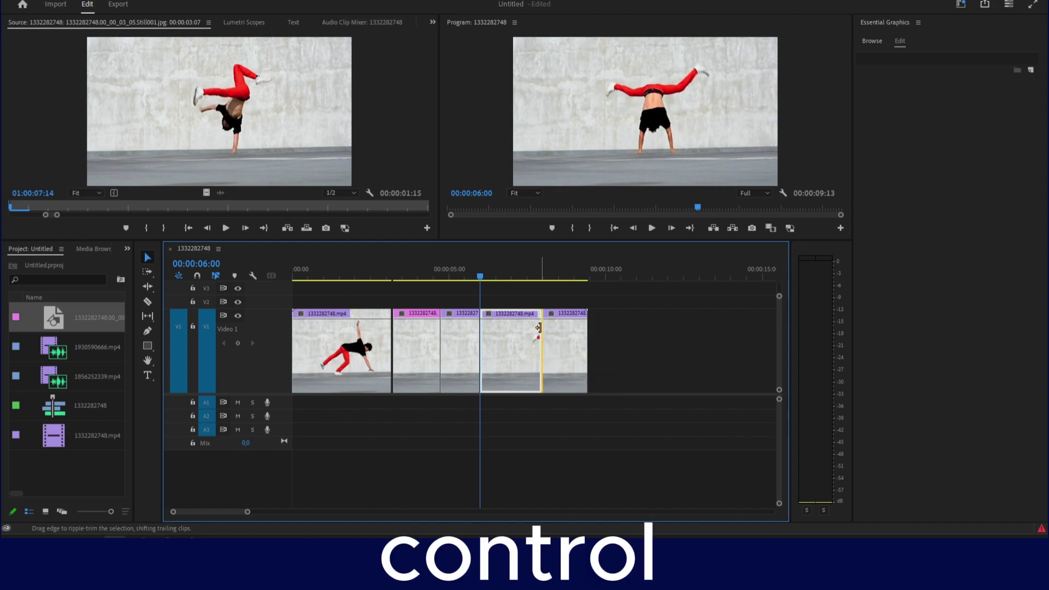
{"action": "left_click_drag", "start_coordinate": [538, 328], "coordinate": [496, 324], "text": "ctrl"}
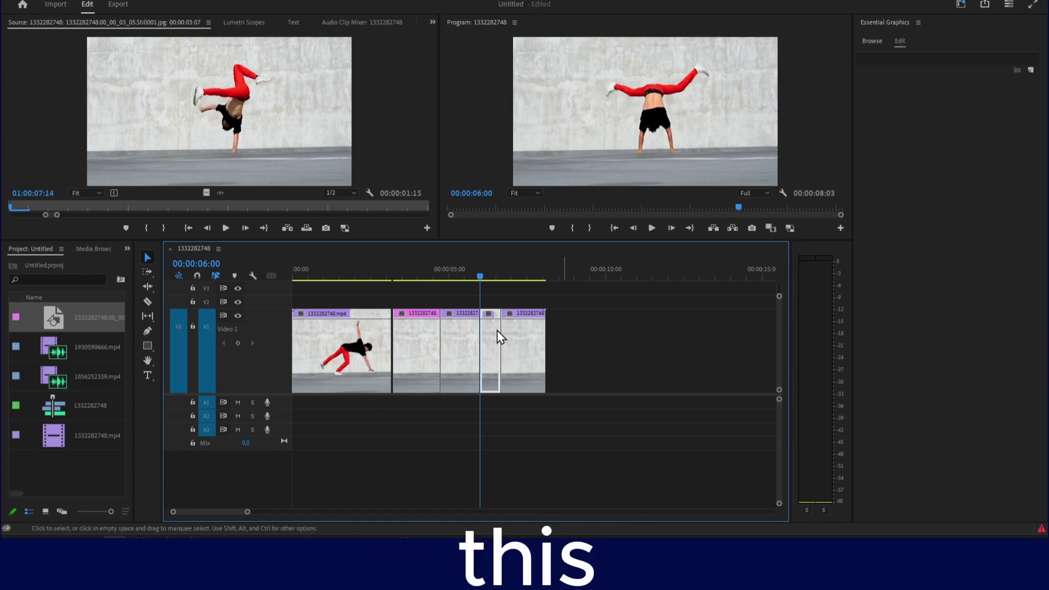
Step: Extend the dance footage after the freeze and park the playhead at 00:00:09:10
{"action": "mouse_move", "coordinate": [498, 336]}
{"action": "left_mouse_down"}
{"action": "mouse_move", "coordinate": [620, 333]}
{"action": "mouse_move", "coordinate": [496, 345]}
{"action": "left_mouse_up"}
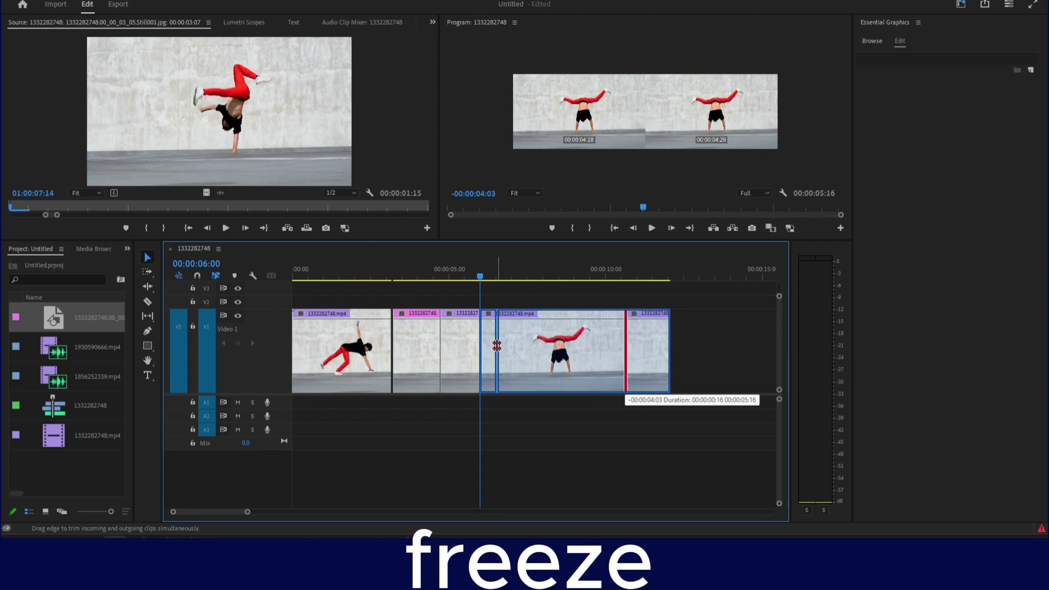
{"action": "mouse_move", "coordinate": [496, 345]}
{"action": "left_mouse_down"}
{"action": "mouse_move", "coordinate": [603, 348]}
{"action": "mouse_move", "coordinate": [487, 349]}
{"action": "mouse_move", "coordinate": [500, 349]}
{"action": "left_mouse_up"}
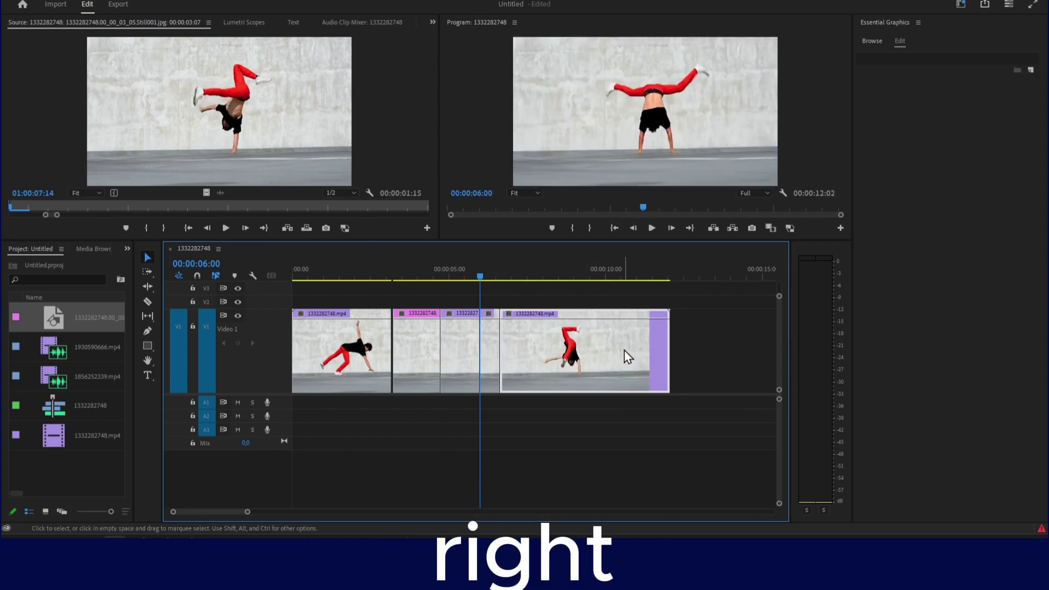
{"action": "left_click", "coordinate": [582, 286]}
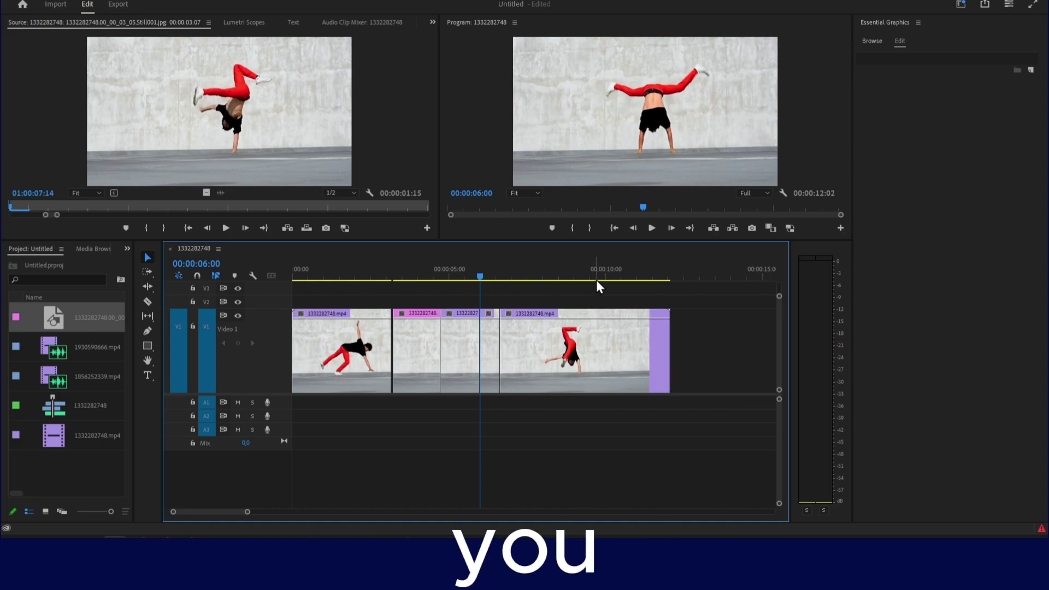
{"action": "left_click", "coordinate": [596, 279]}
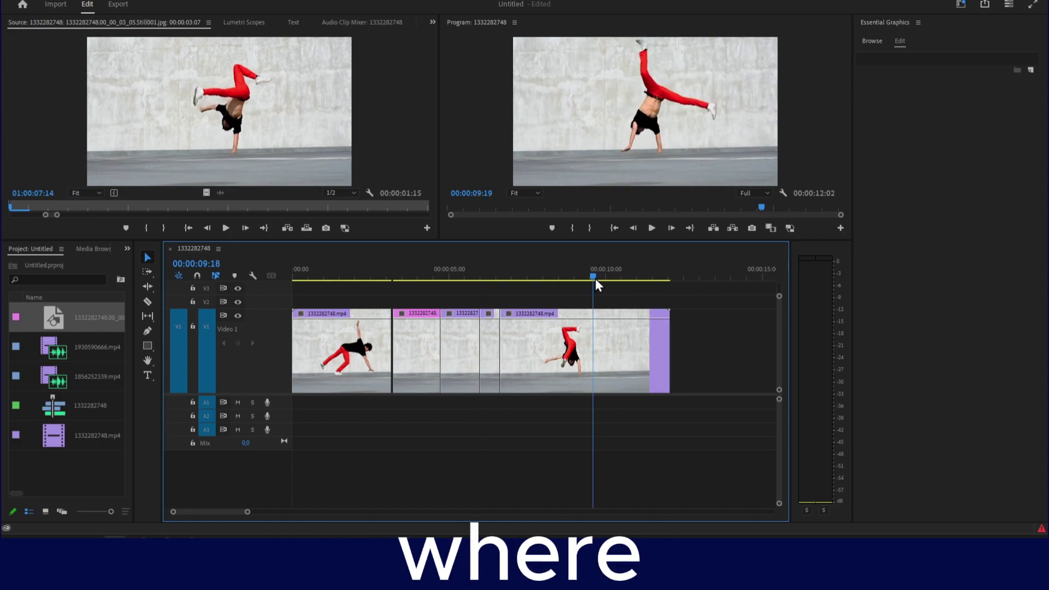
{"action": "left_click_drag", "start_coordinate": [596, 278], "coordinate": [588, 278]}
Step: Add Frame Hold to the last clip from 00:00:09:10 onward and select the frozen clip
{"action": "right_click", "coordinate": [588, 335]}
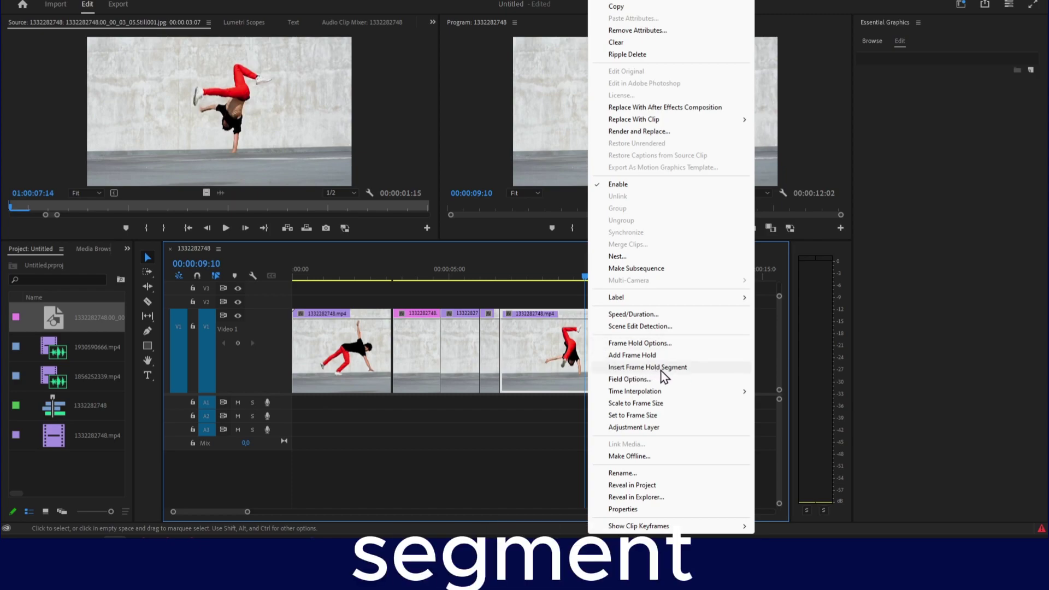
{"action": "left_click", "coordinate": [650, 361]}
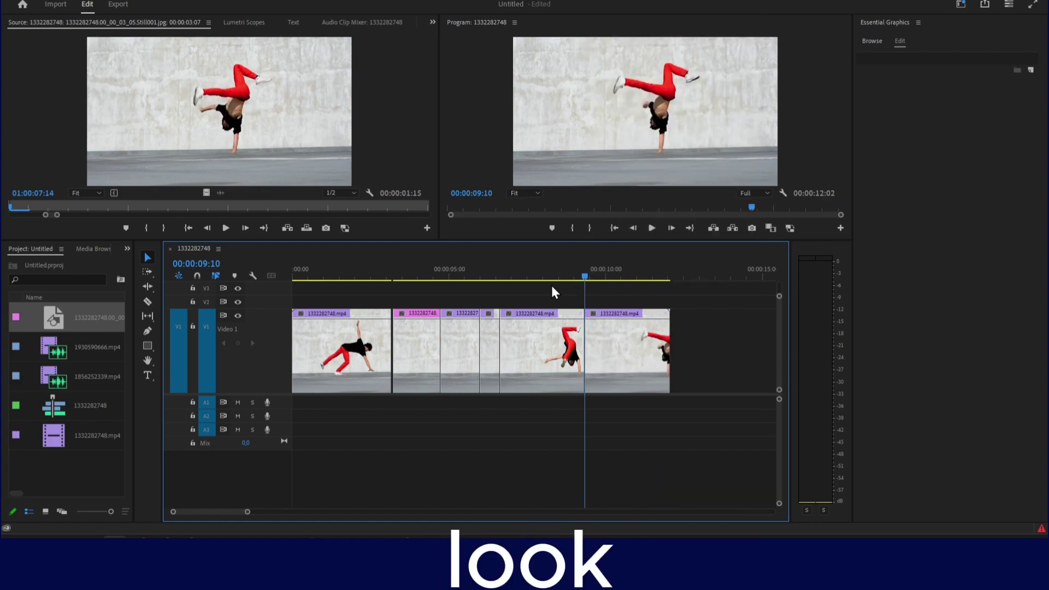
{"action": "left_click_drag", "start_coordinate": [587, 278], "coordinate": [622, 278]}
{"action": "left_click", "coordinate": [622, 339]}
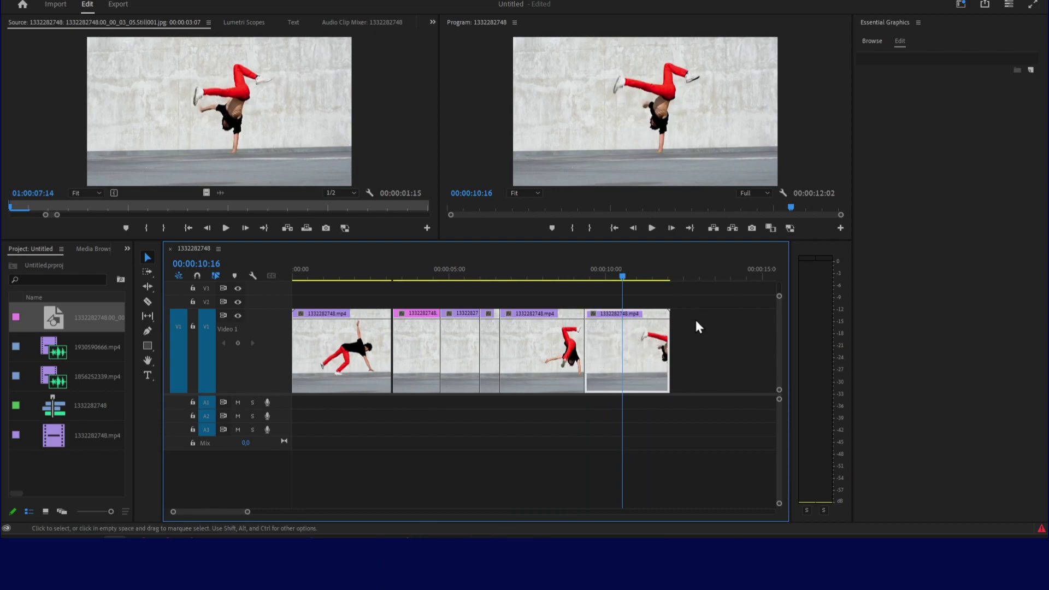
{"action": "left_click_drag", "start_coordinate": [621, 279], "coordinate": [585, 289]}
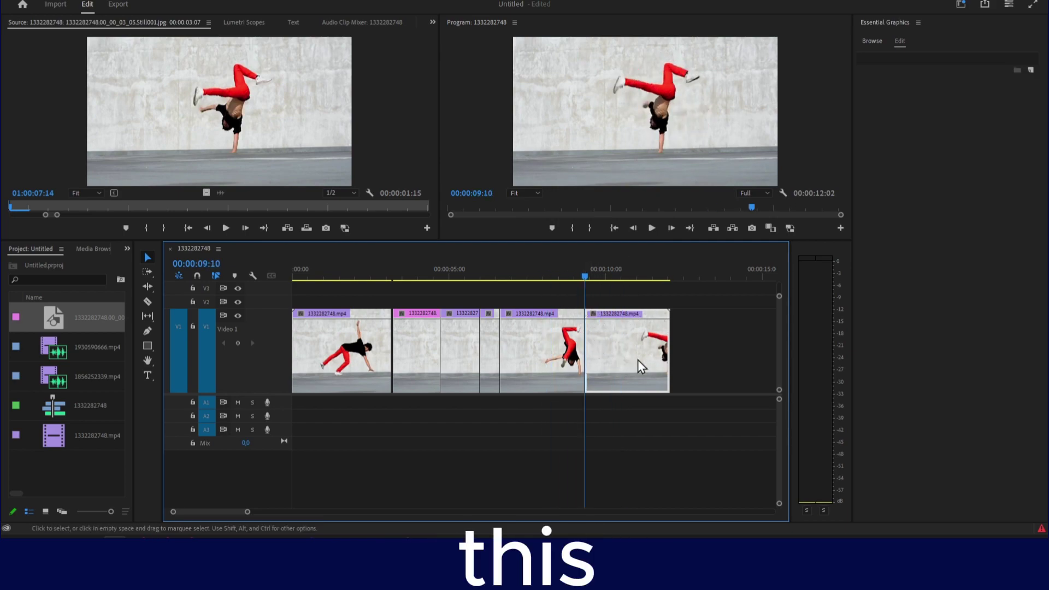
{"action": "left_click", "coordinate": [607, 281]}
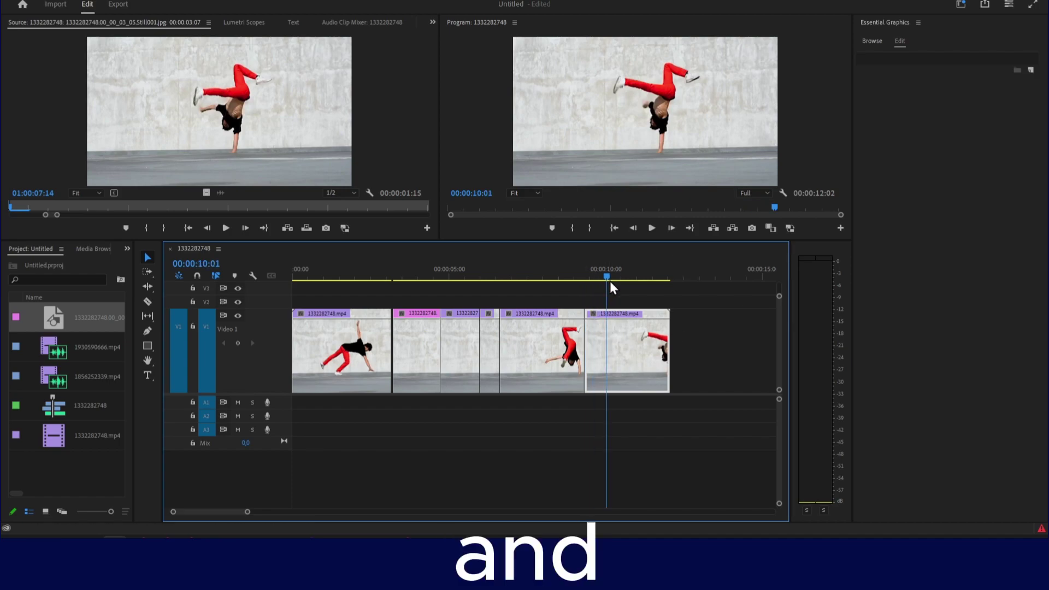
{"action": "mouse_move", "coordinate": [606, 278]}
{"action": "left_mouse_down"}
{"action": "mouse_move", "coordinate": [630, 325]}
{"action": "mouse_move", "coordinate": [651, 322]}
{"action": "left_mouse_up"}
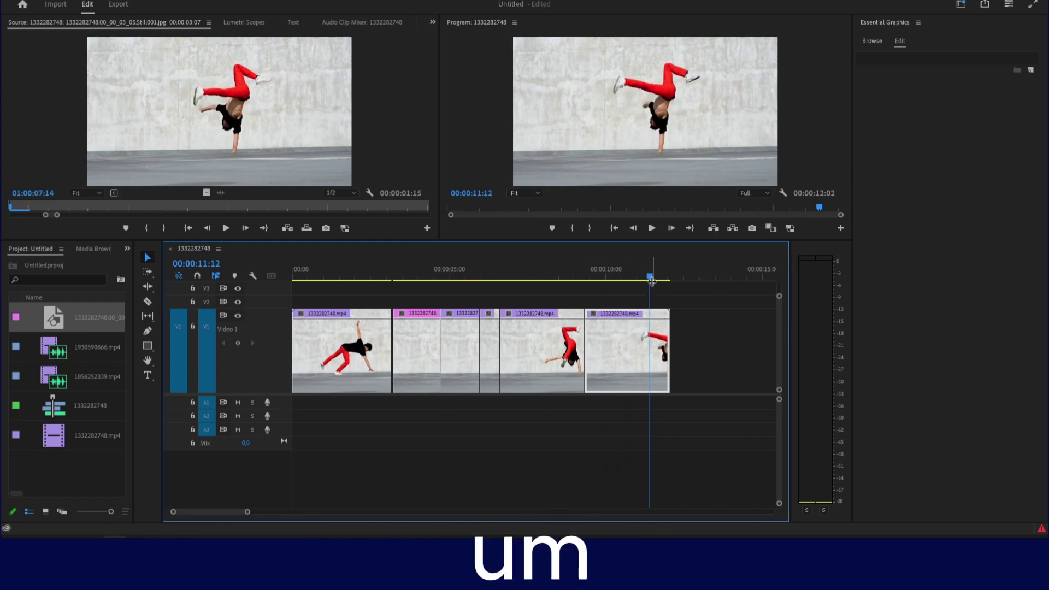
{"action": "mouse_move", "coordinate": [646, 278]}
{"action": "left_mouse_down"}
{"action": "mouse_move", "coordinate": [633, 289]}
{"action": "mouse_move", "coordinate": [646, 332]}
{"action": "left_mouse_up"}
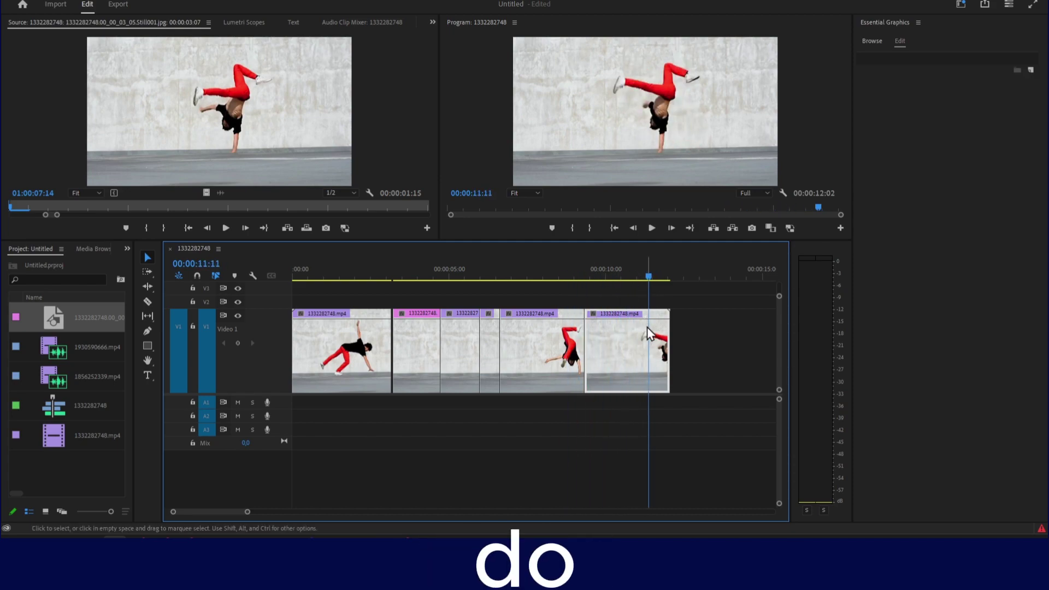